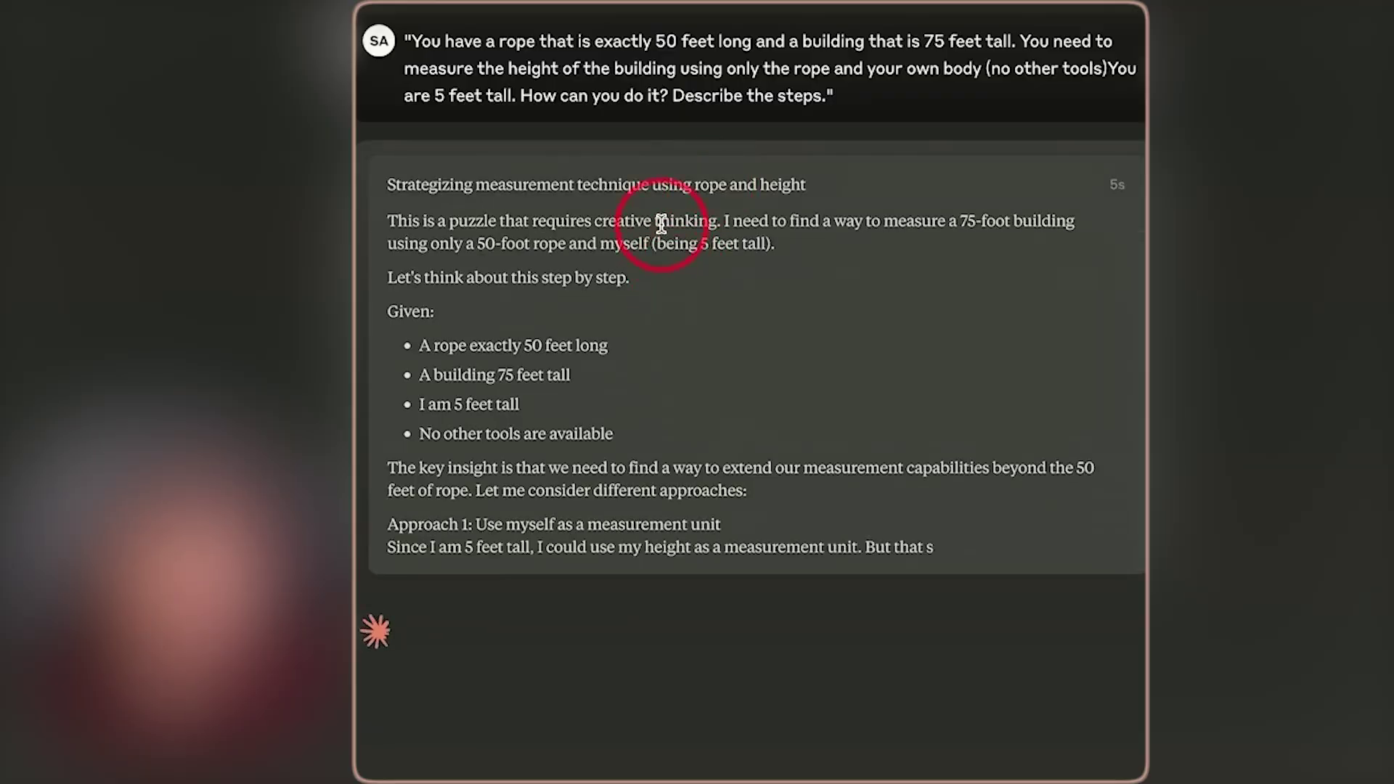
{"action": "scroll", "coordinate": [637, 364], "scroll_direction": "down", "scroll_amount": 2}
{"action": "scroll", "coordinate": [630, 423], "scroll_direction": "down", "scroll_amount": 2}
{"action": "scroll", "coordinate": [630, 422], "scroll_direction": "up", "scroll_amount": 4}
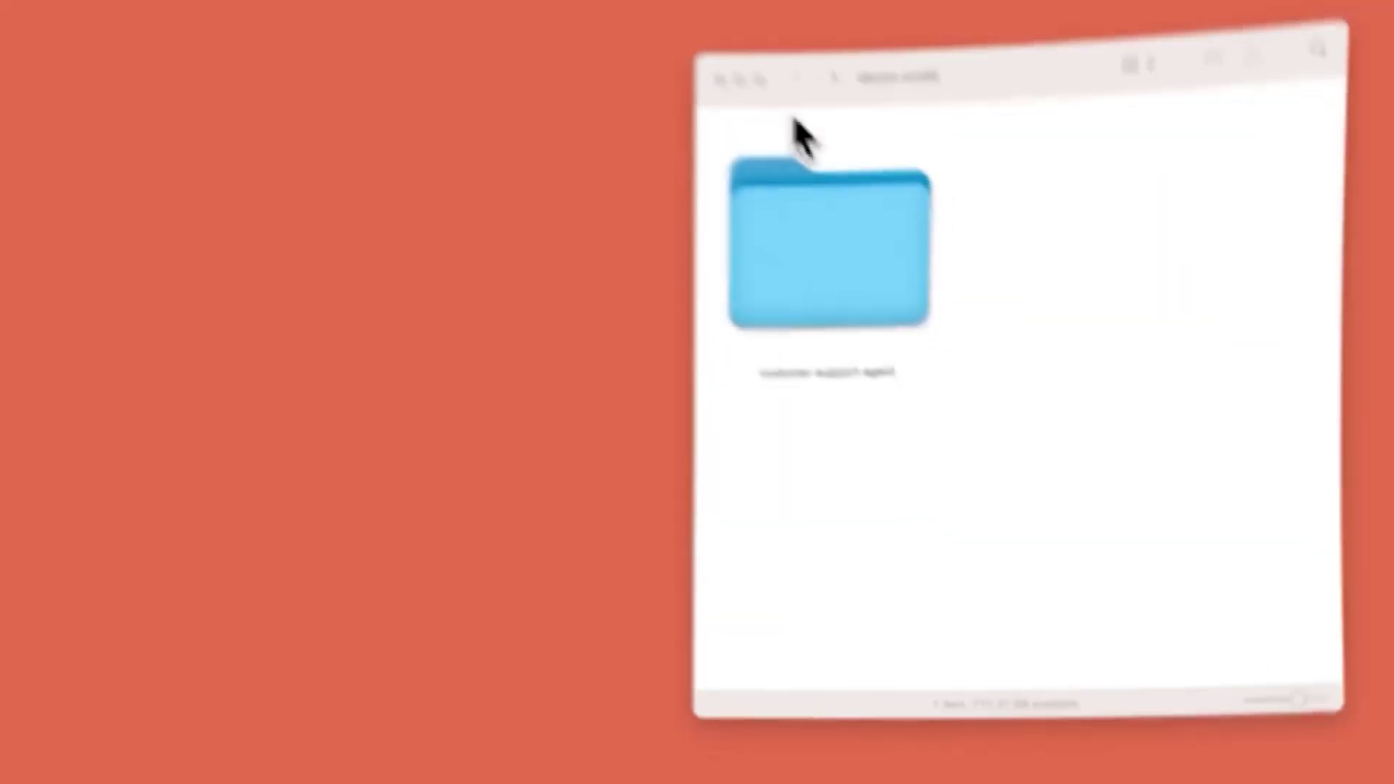
{"action": "right_click", "coordinate": [807, 246]}
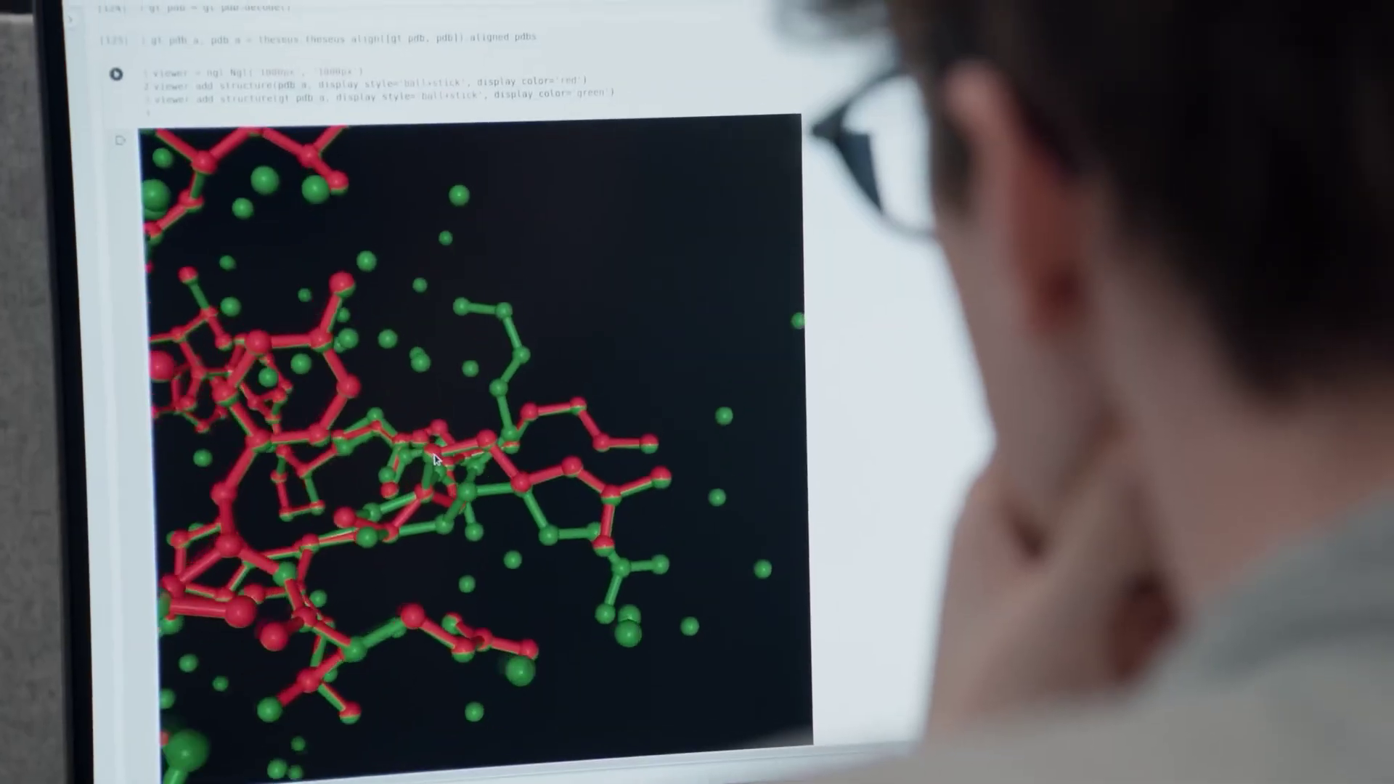
{"action": "left_click_drag", "start_coordinate": [436, 459], "coordinate": [461, 462]}
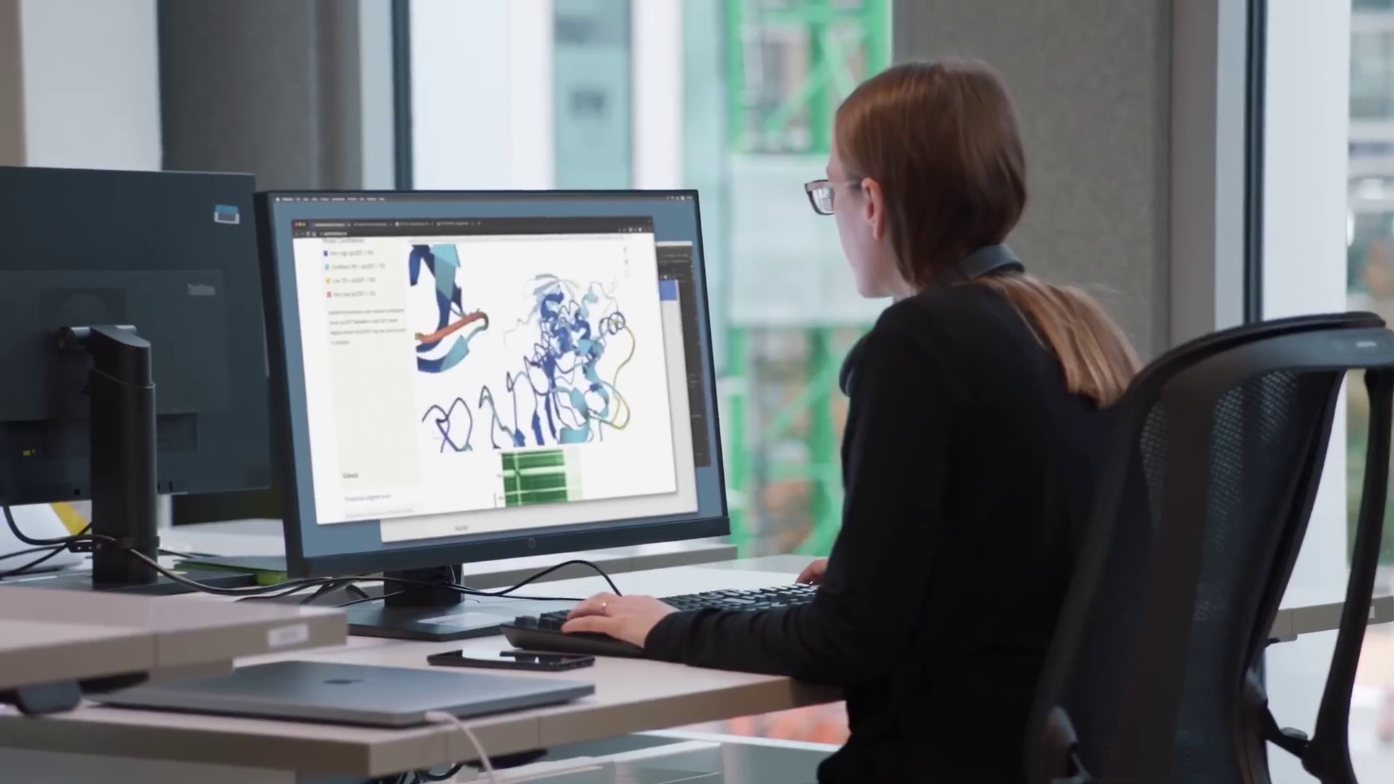